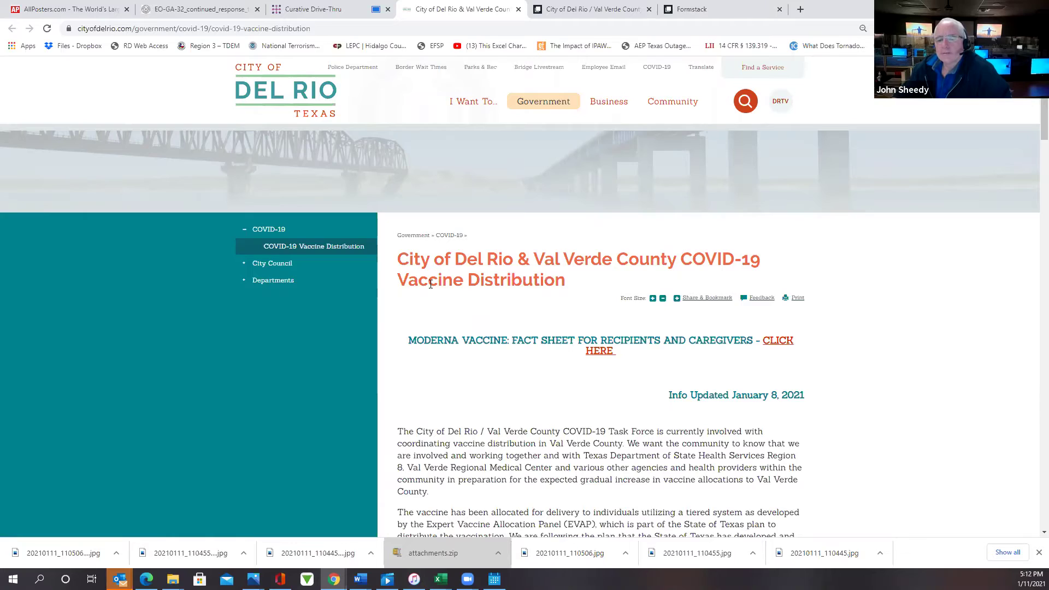
# Review the City of Del Rio & Val Verde County COVID-19 Vaccine Distribution page, including its information links and allocation guidelines.
pyautogui.scroll(-2, 513, 362)
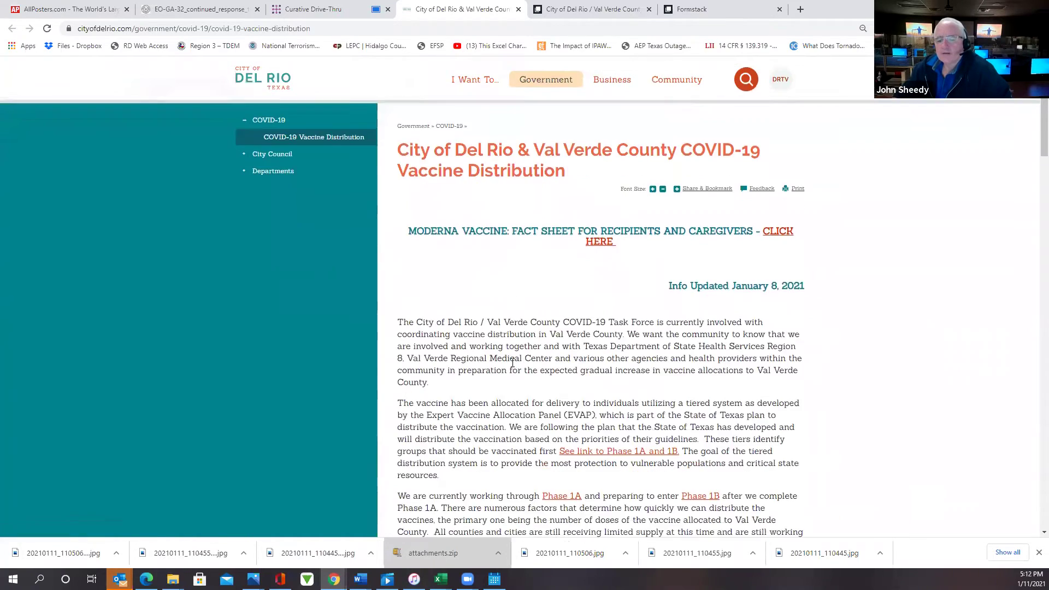
pyautogui.scroll(-13, 513, 362)
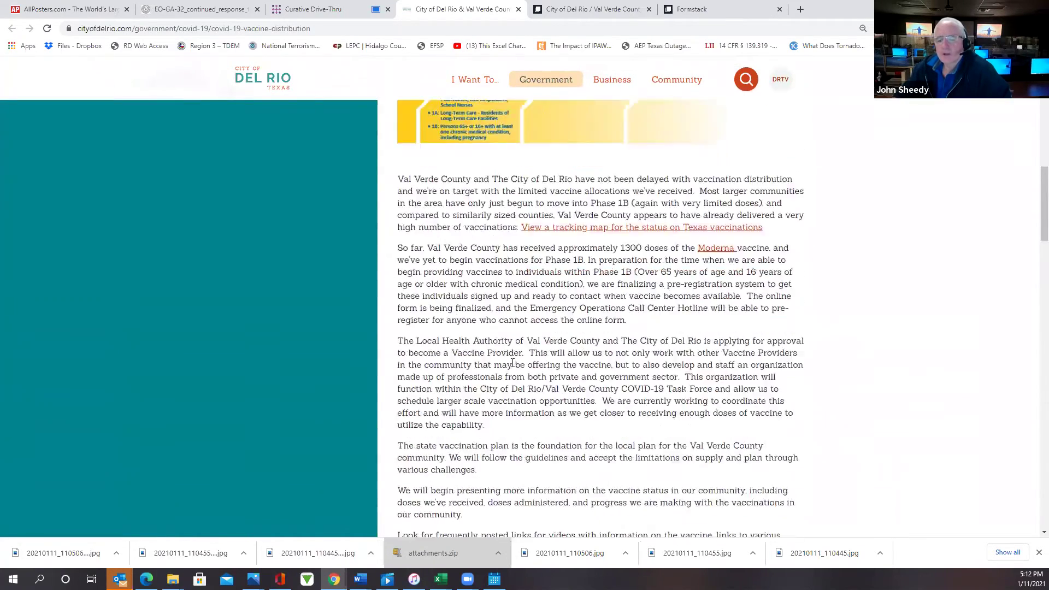
pyautogui.scroll(-13, 512, 363)
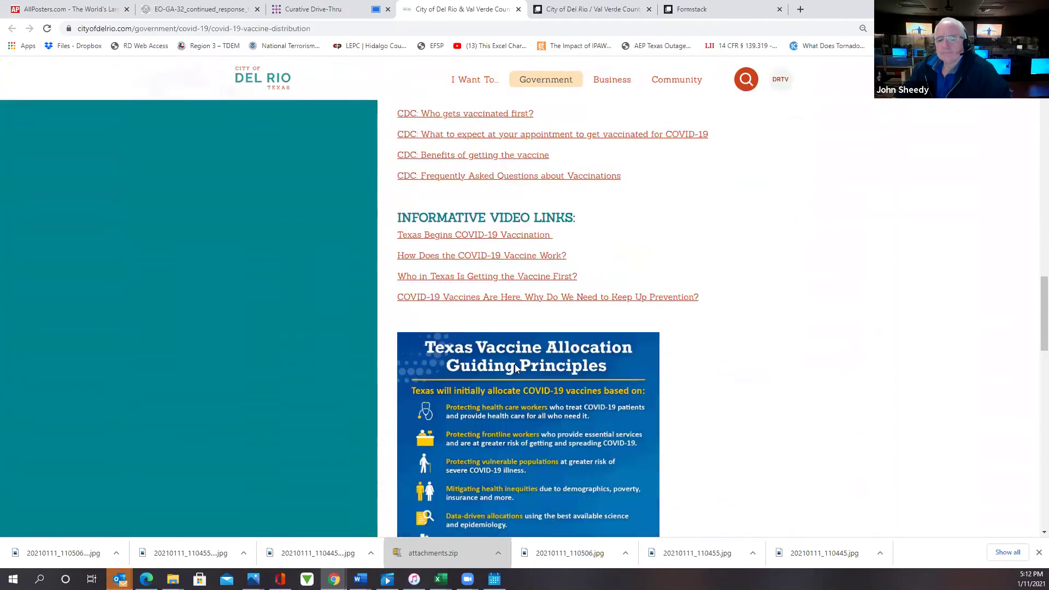
pyautogui.scroll(-8, 514, 365)
pyautogui.scroll(6, 515, 365)
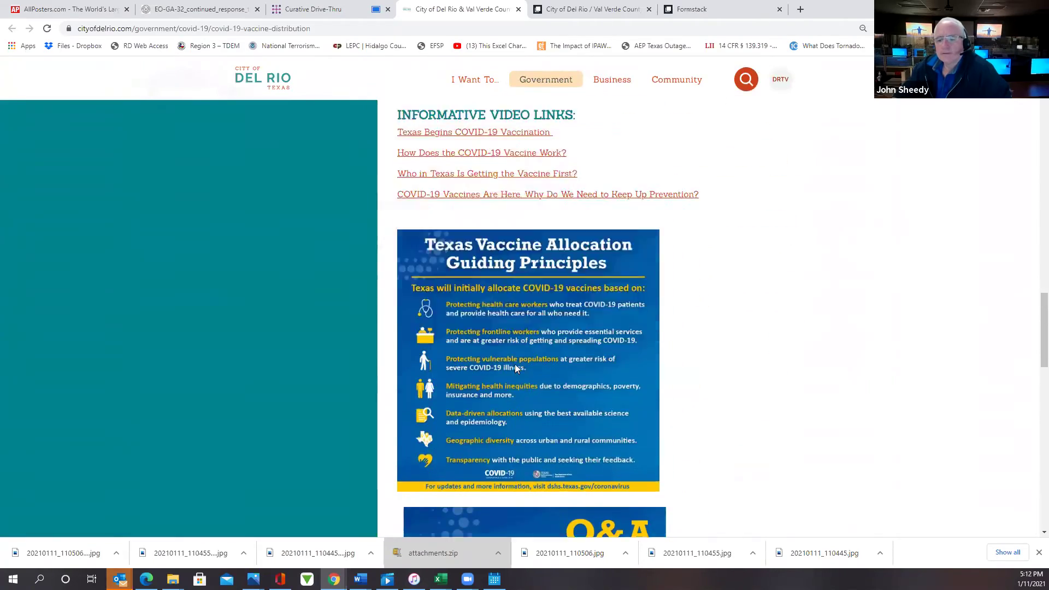
pyautogui.scroll(20, 515, 364)
pyautogui.scroll(8, 514, 365)
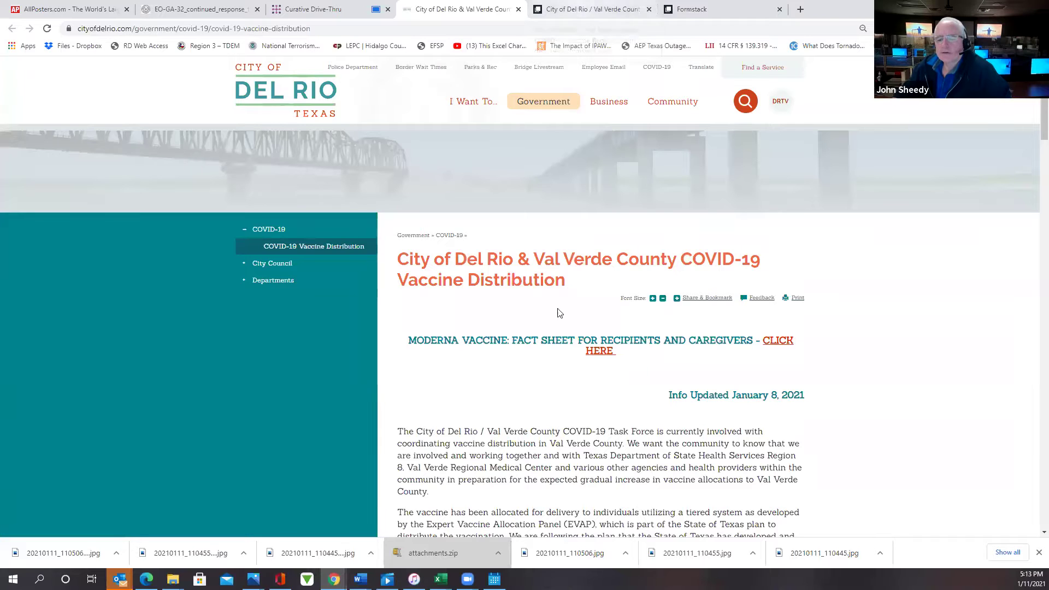
# Open the COVID-19 vaccine request form and review the introduction, the personal and contact fields, and the employment questions.
pyautogui.click(568, 7)
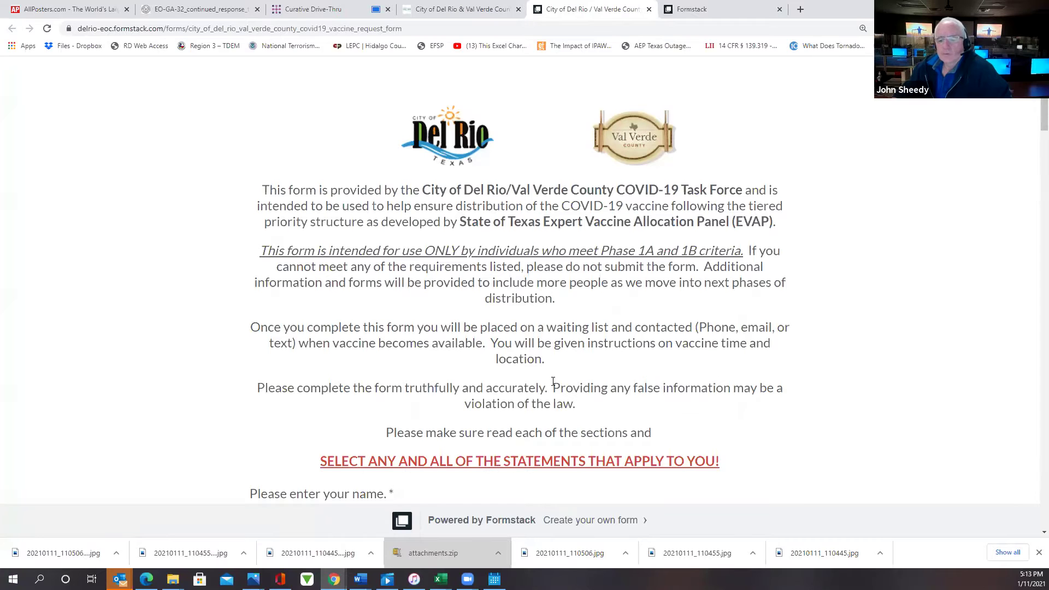
pyautogui.scroll(-1, 552, 380)
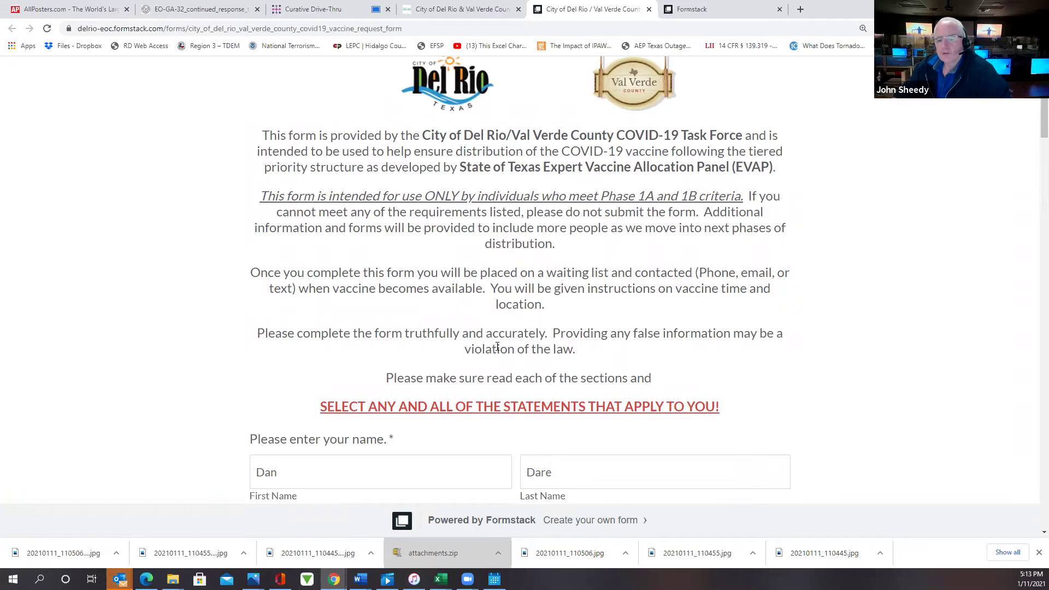
pyautogui.scroll(-5, 497, 347)
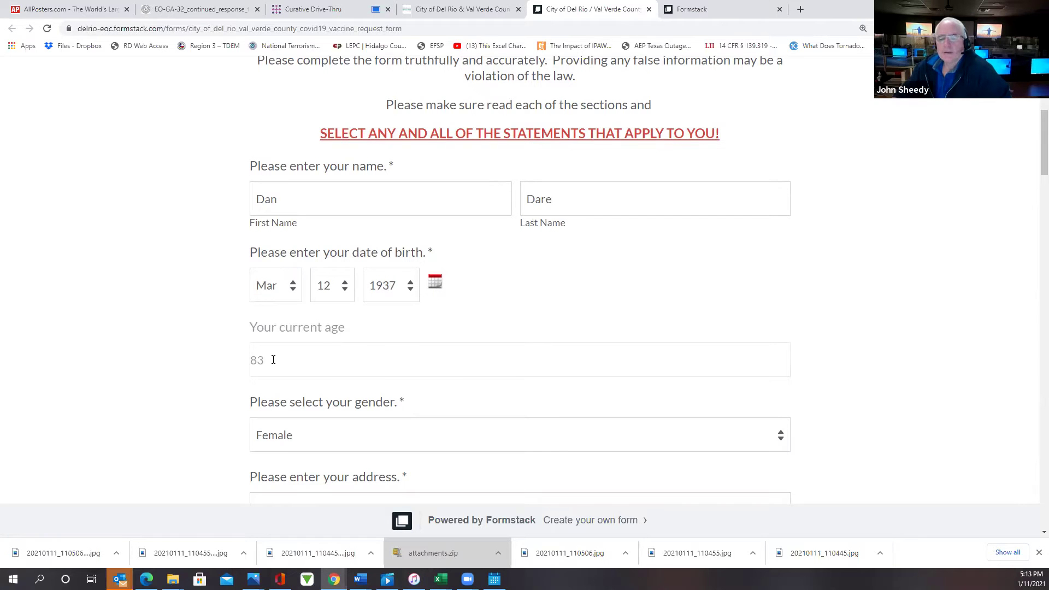
pyautogui.scroll(-2, 271, 359)
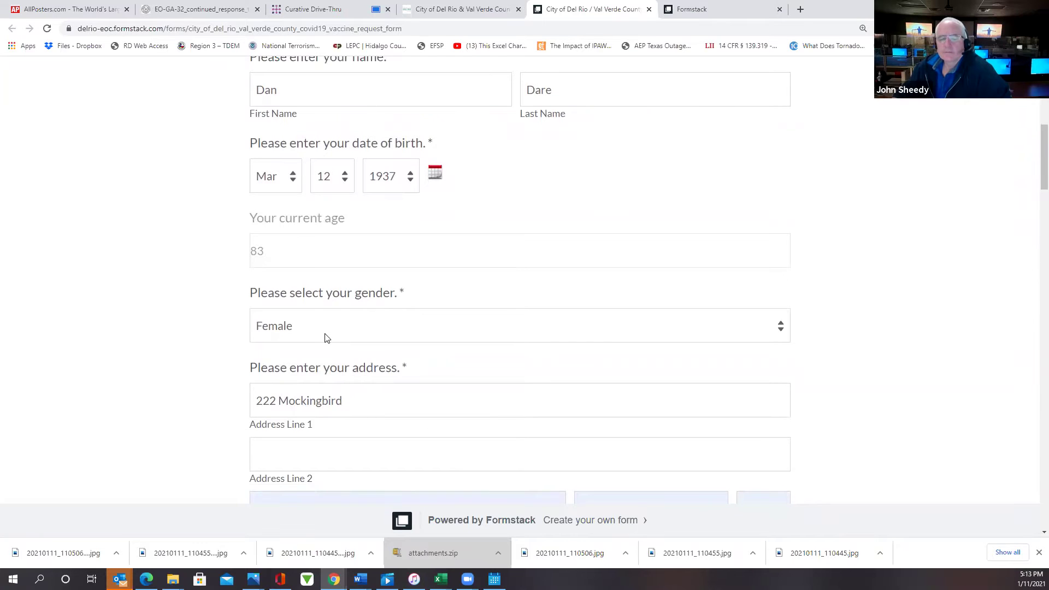
pyautogui.scroll(-2, 350, 327)
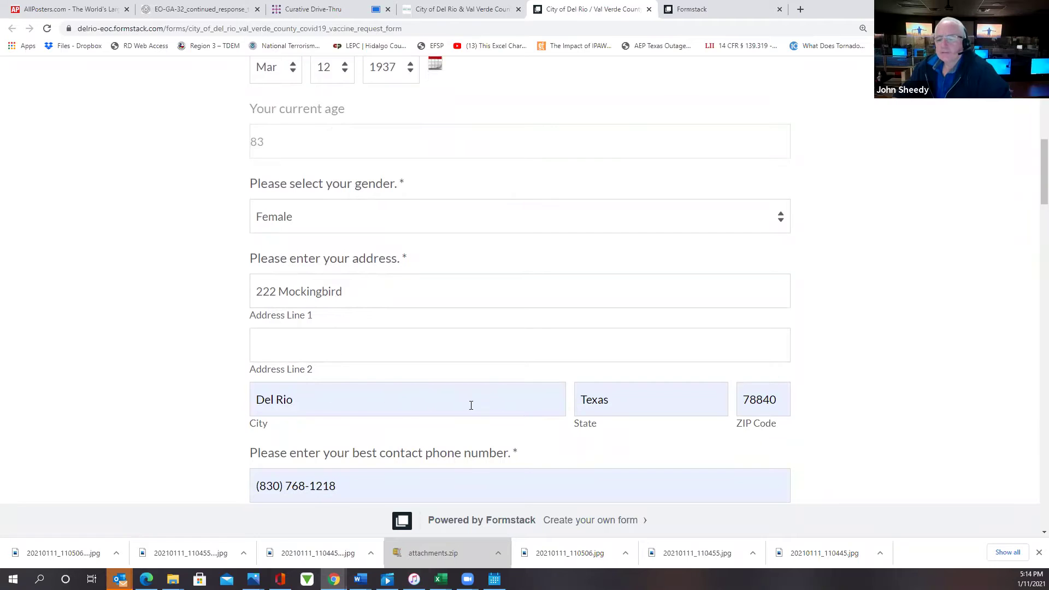
pyautogui.scroll(-4, 754, 401)
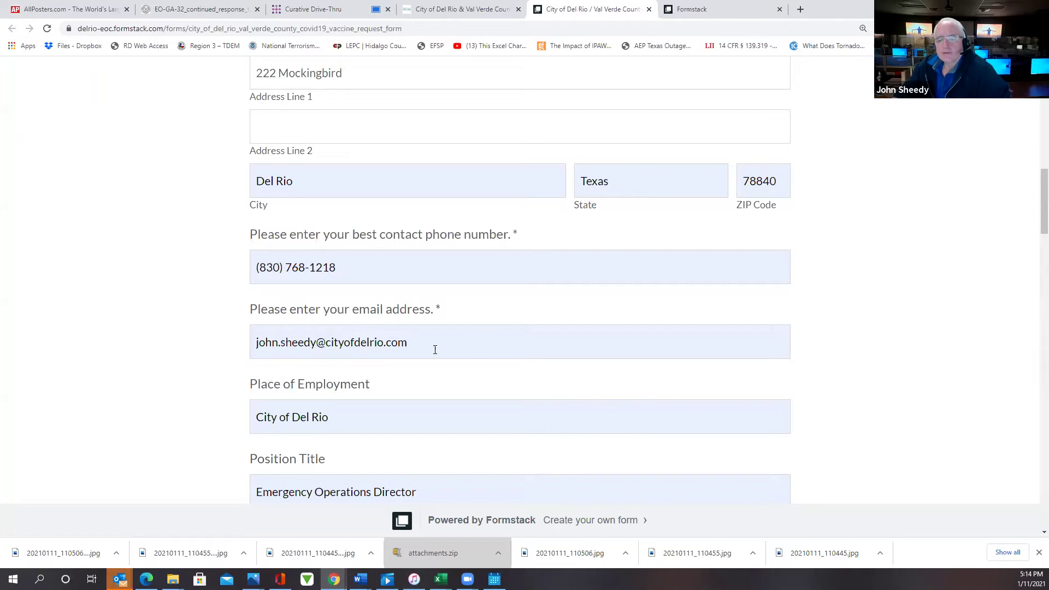
pyautogui.scroll(-2, 365, 414)
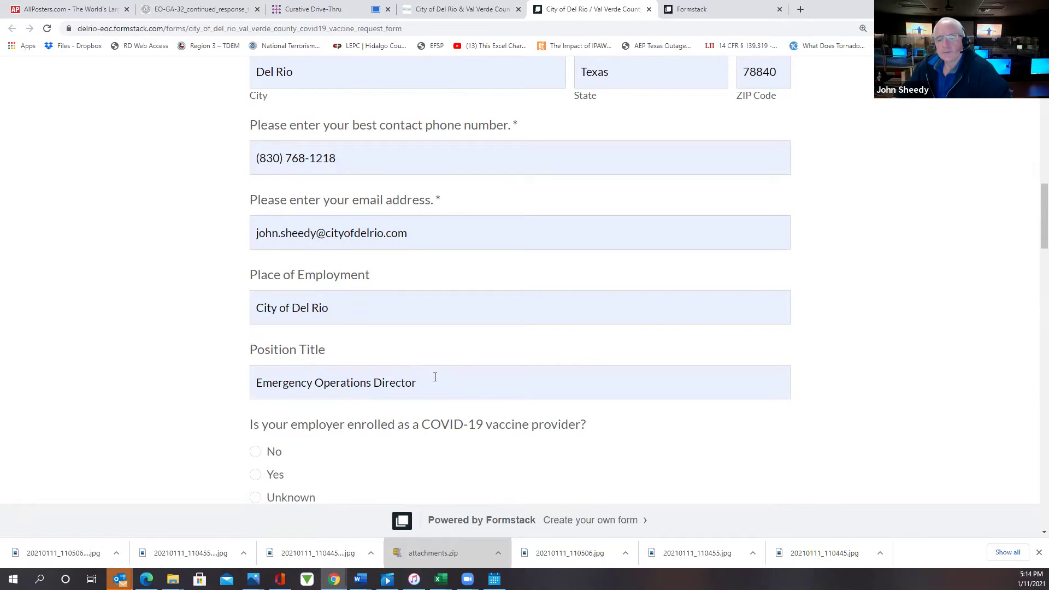
pyautogui.scroll(-1, 435, 377)
pyautogui.scroll(-1, 435, 377)
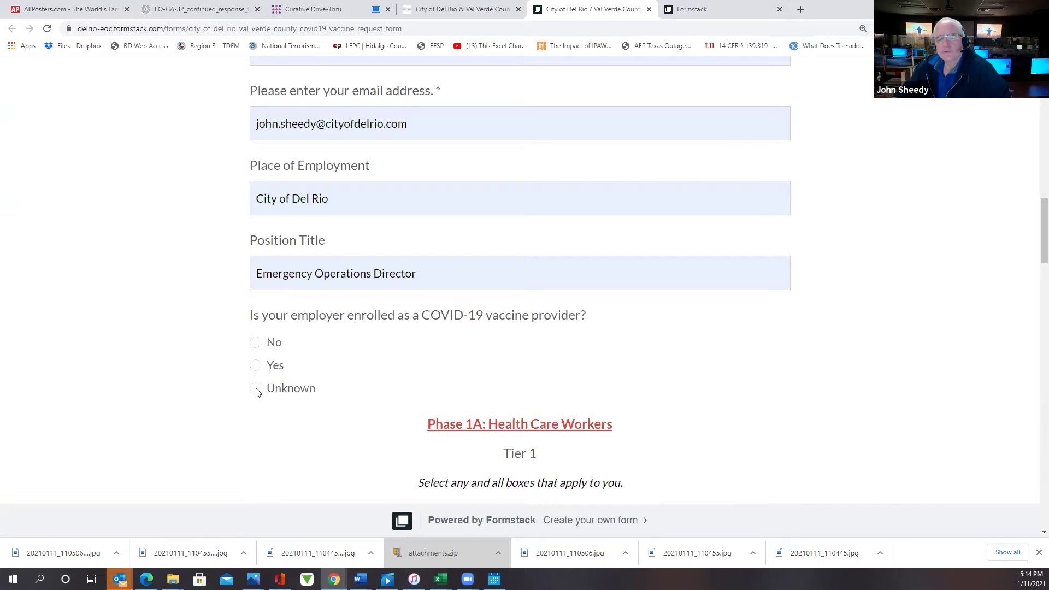
# Try selecting residents of long-term care facilities and confirming Phase 1A (Tier 1) qualification, and clear the resident selection.
pyautogui.scroll(-4, 743, 341)
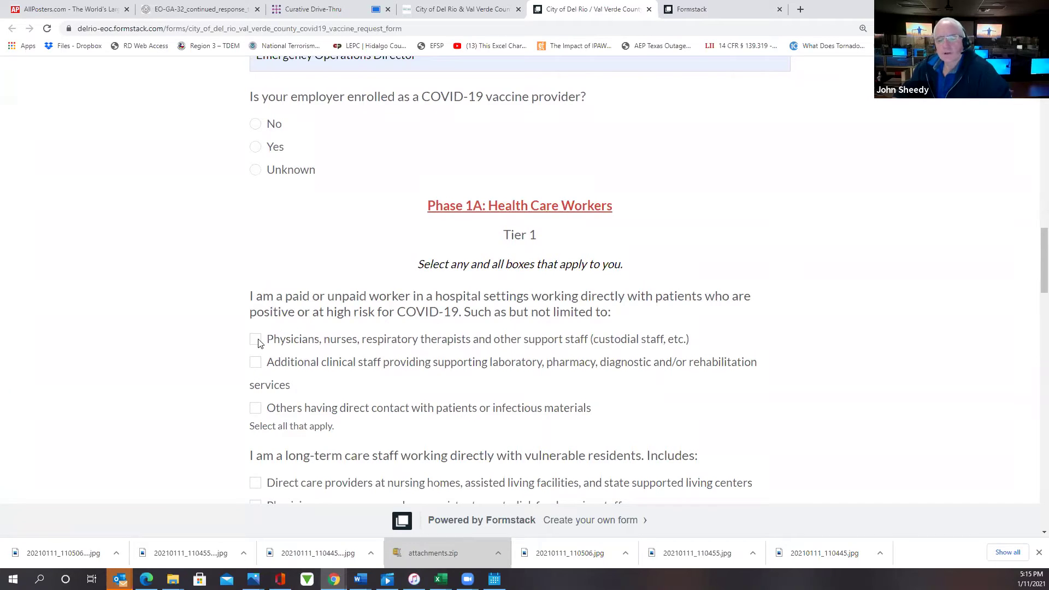
pyautogui.scroll(-3, 259, 343)
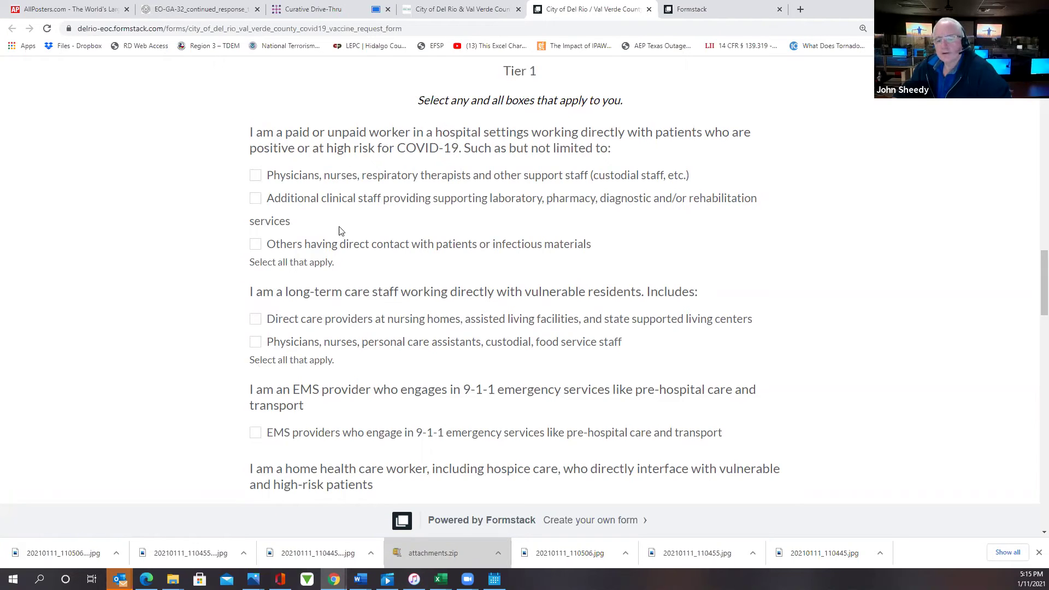
pyautogui.scroll(-1, 343, 324)
pyautogui.scroll(-4, 343, 324)
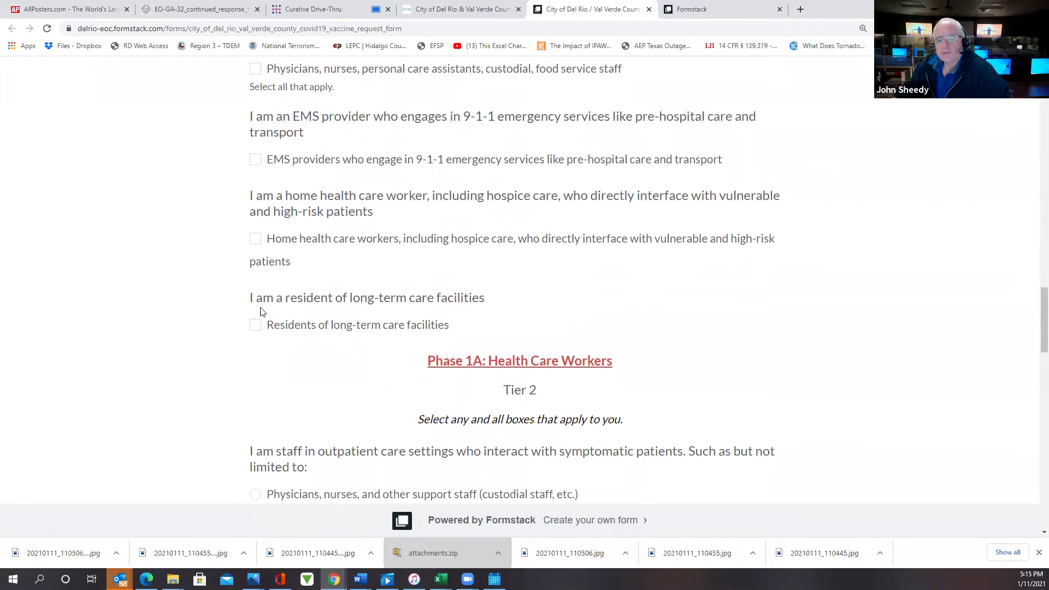
pyautogui.click(255, 325)
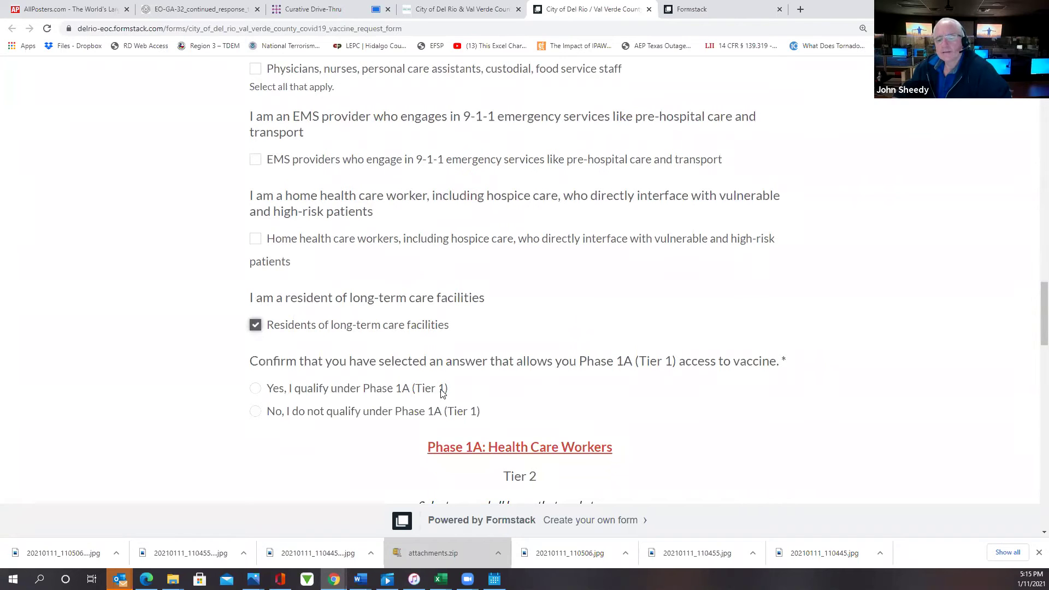
pyautogui.click(259, 390)
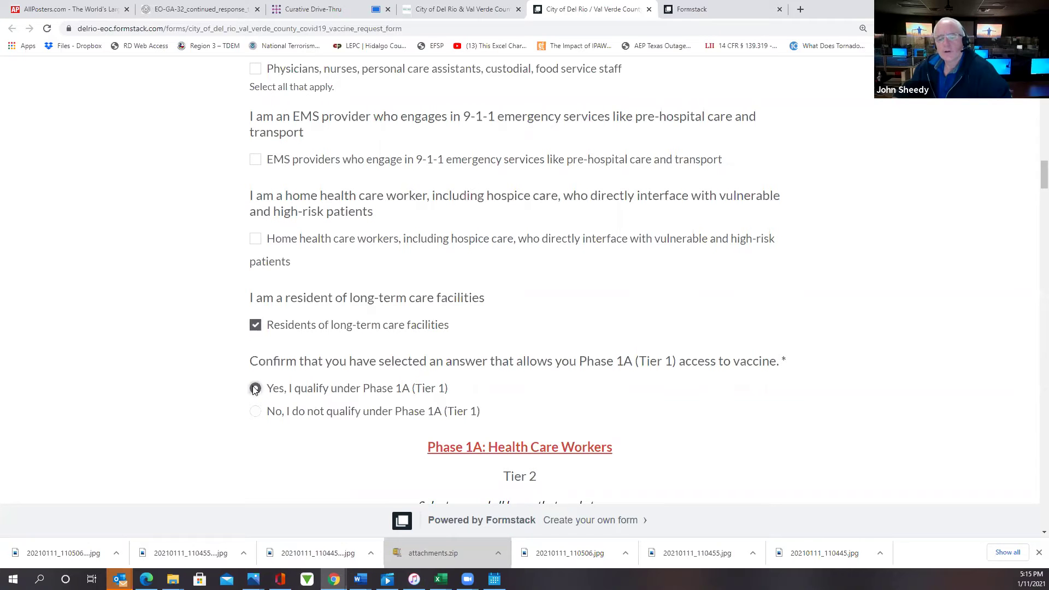
pyautogui.click(255, 324)
# Try the public health staff and last responder criteria with Phase 1A (Tier 2) qualification confirmed, and clear both criteria.
pyautogui.scroll(-1, 376, 386)
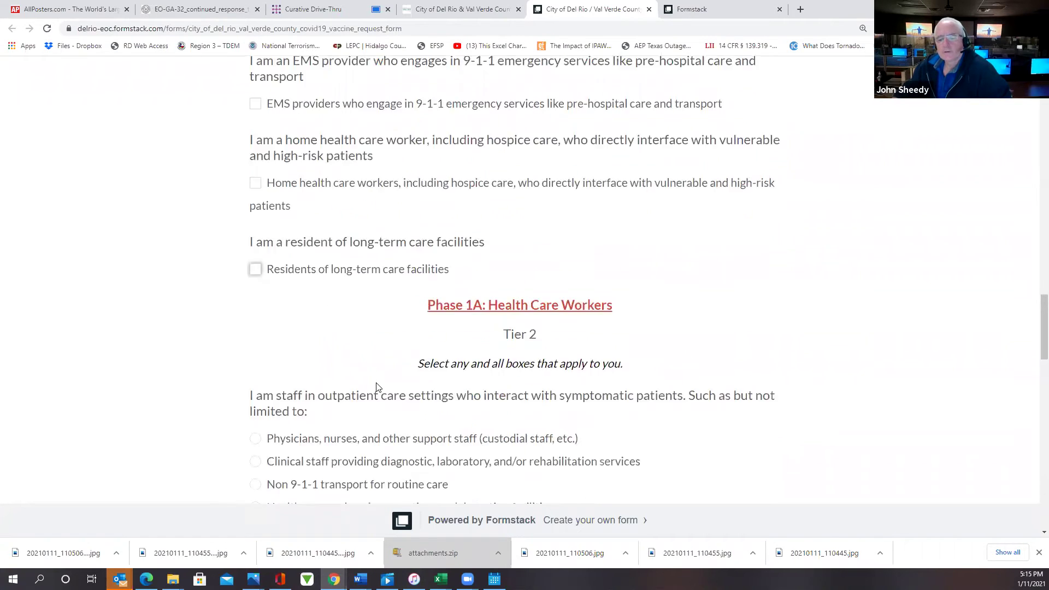
pyautogui.scroll(-2, 376, 386)
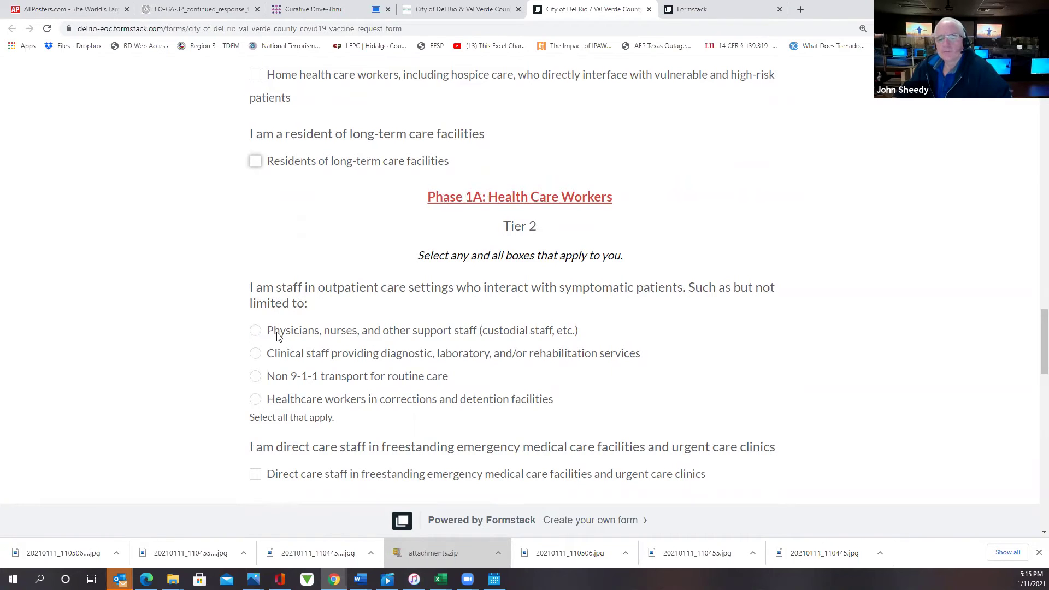
pyautogui.scroll(-5, 258, 354)
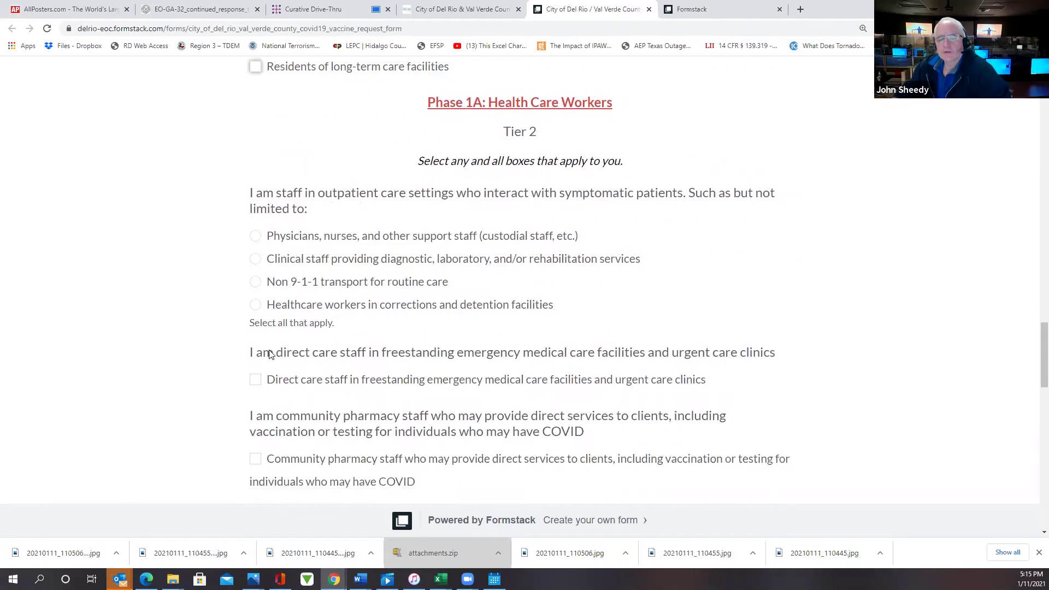
pyautogui.scroll(-2, 268, 353)
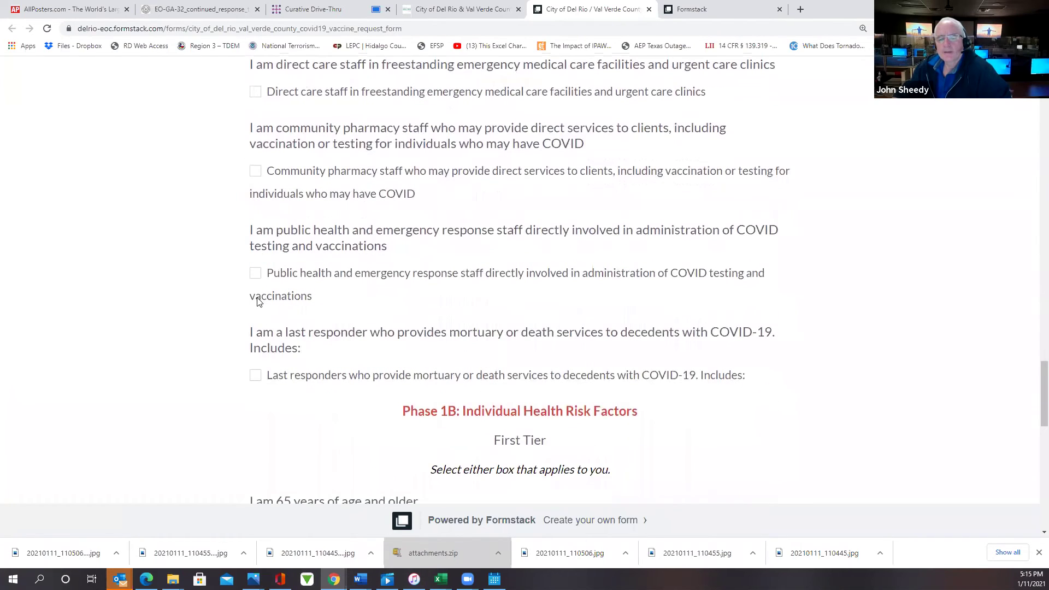
pyautogui.click(257, 275)
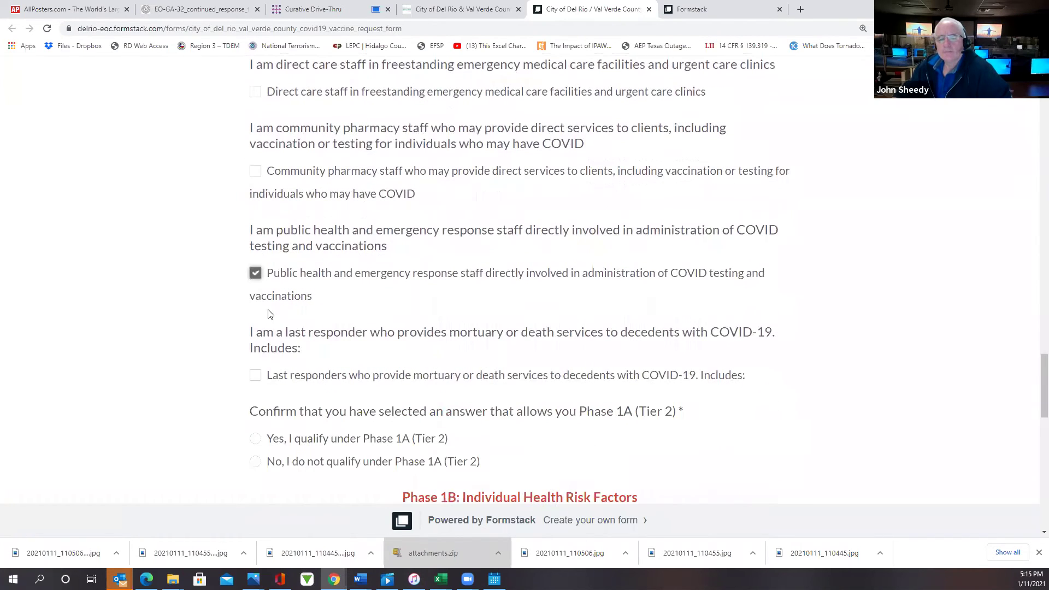
pyautogui.click(257, 377)
pyautogui.scroll(-2, 566, 338)
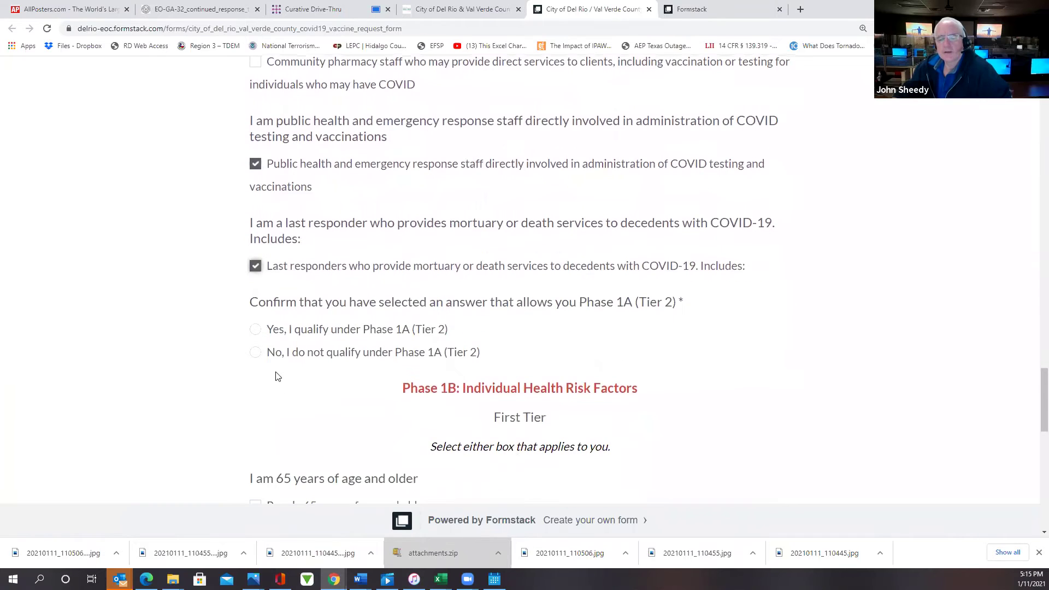
pyautogui.click(256, 330)
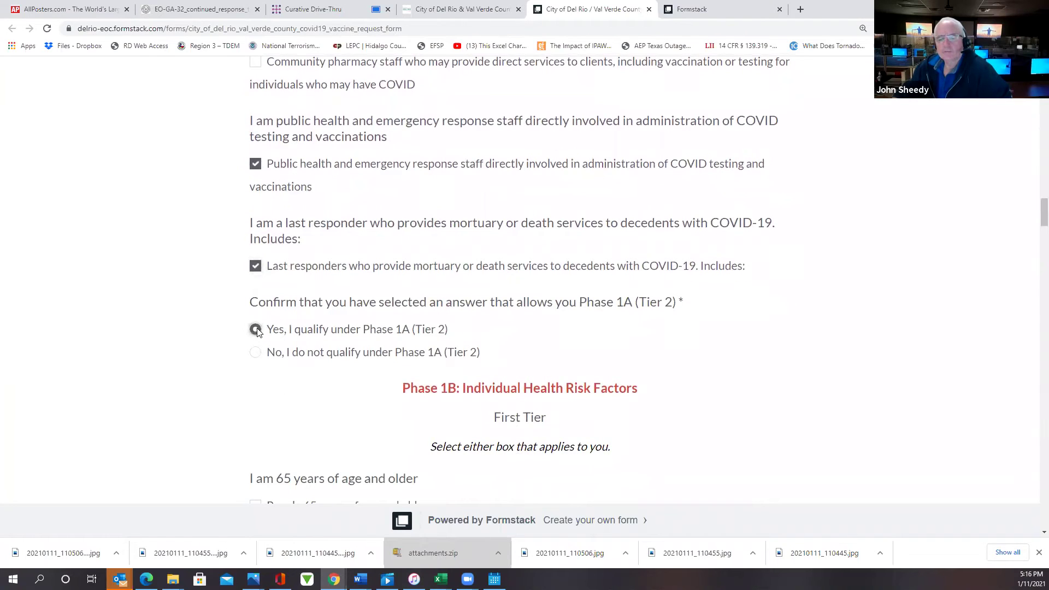
pyautogui.click(255, 267)
pyautogui.click(255, 165)
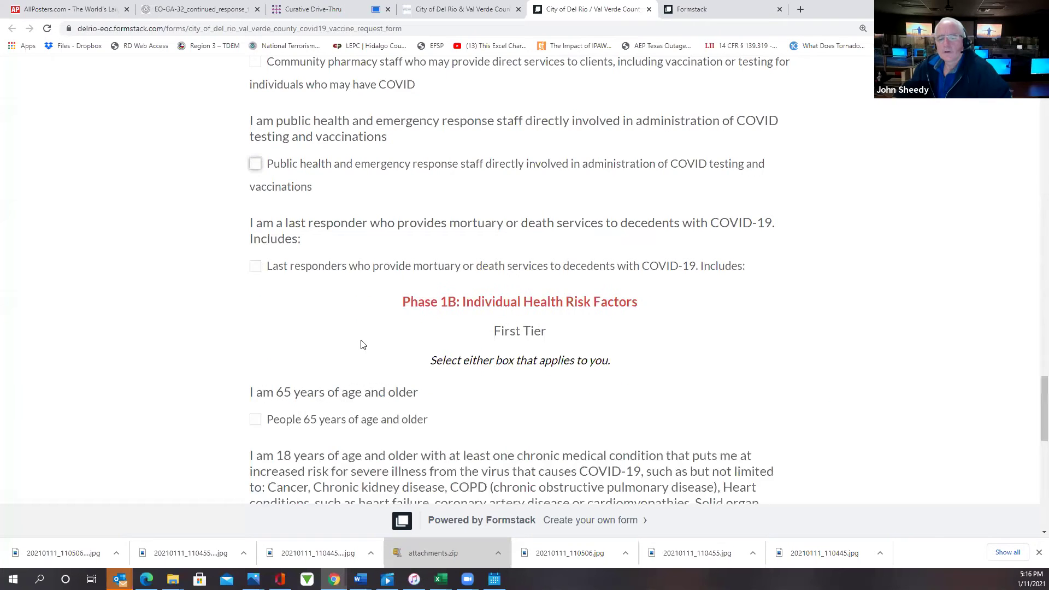
# Try the 65 years and older and underlying medical condition criteria under Phase 1B, and clear both selections.
pyautogui.scroll(-2, 470, 232)
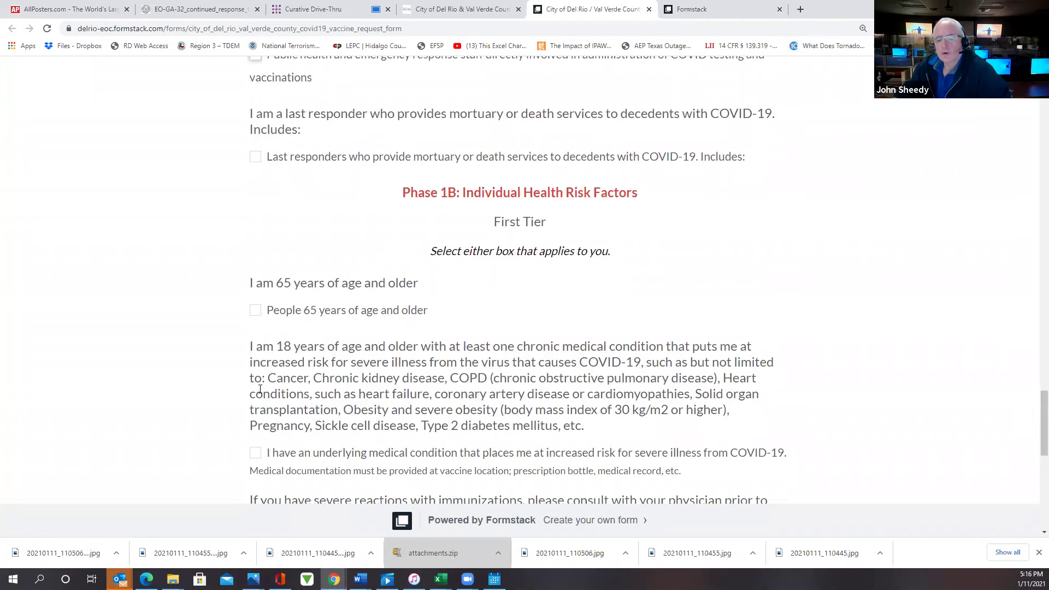
pyautogui.scroll(-2, 261, 390)
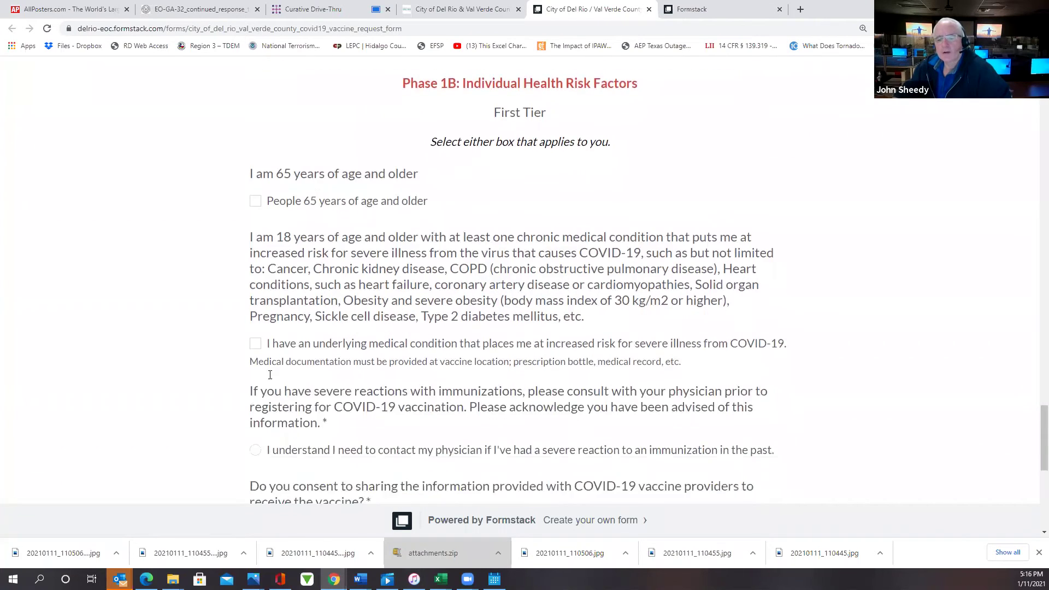
pyautogui.click(256, 202)
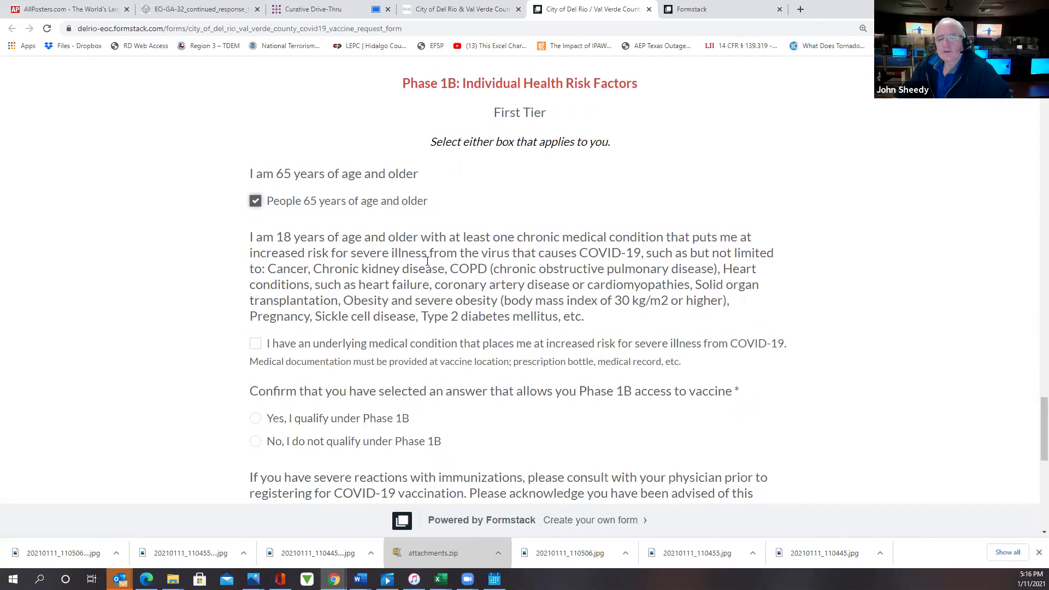
pyautogui.click(255, 345)
pyautogui.click(256, 344)
pyautogui.click(255, 201)
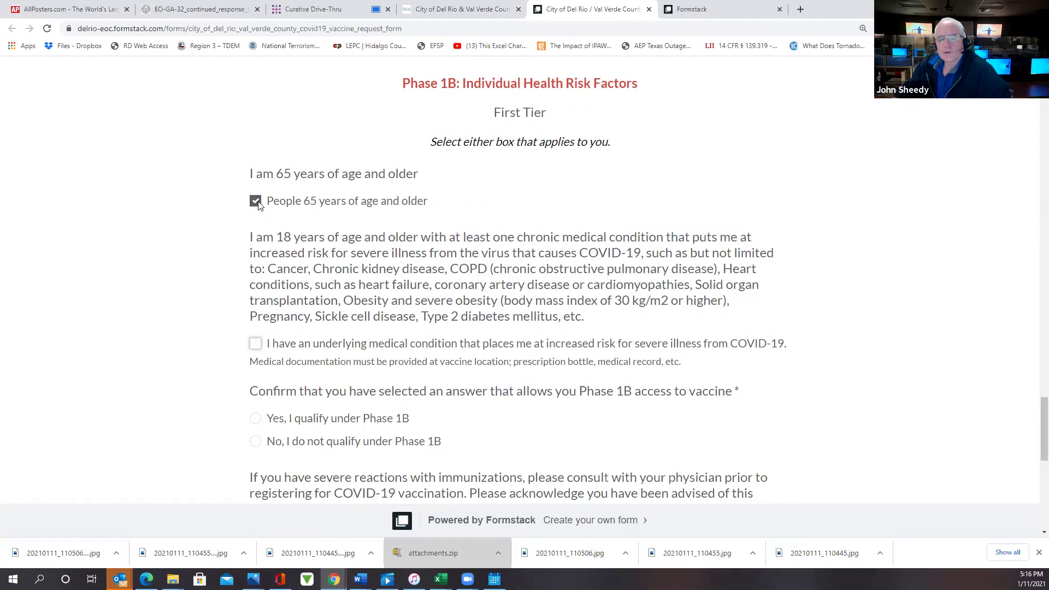
# Select the underlying medical condition and 65 years and older criteria, and confirm qualification under Phase 1B.
pyautogui.click(255, 345)
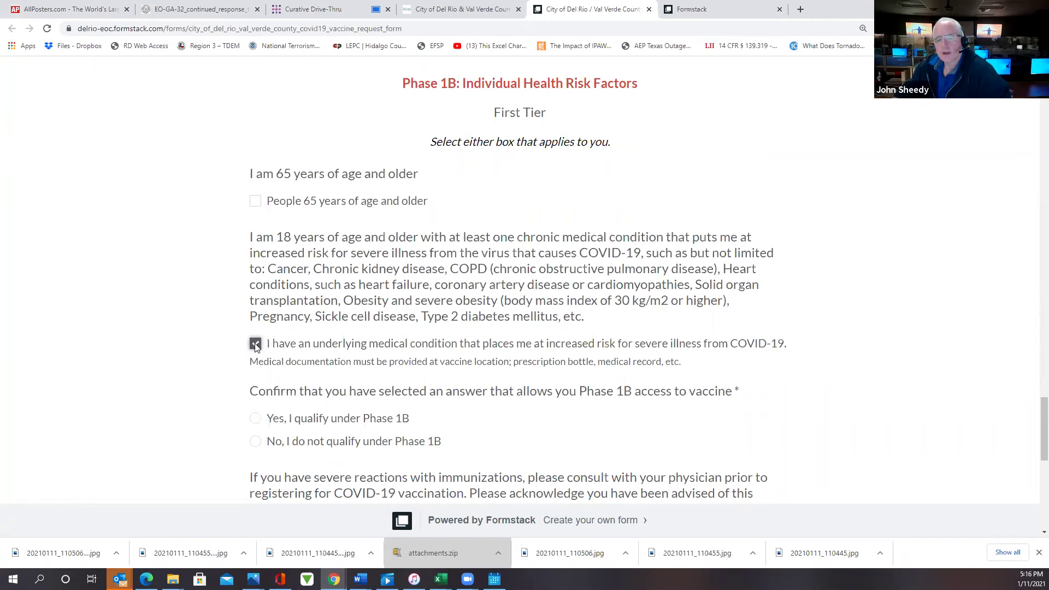
pyautogui.click(256, 201)
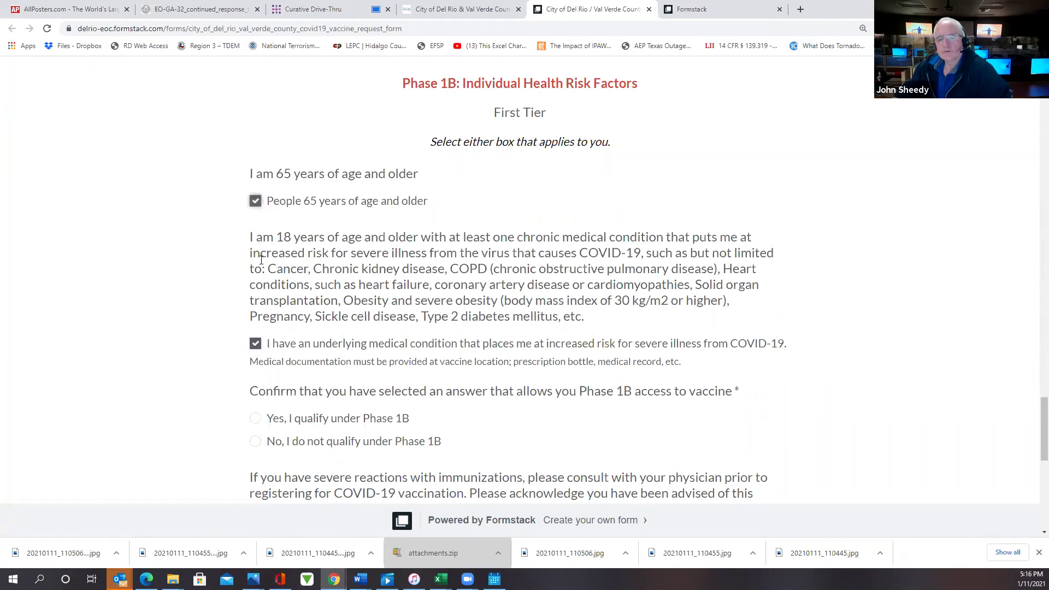
pyautogui.scroll(-2, 278, 344)
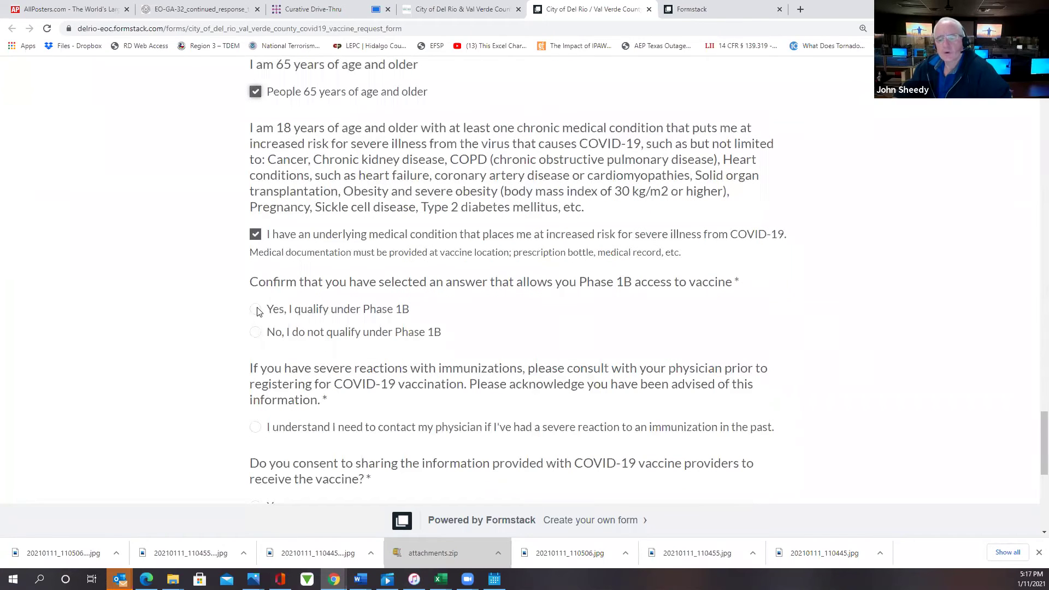
pyautogui.click(257, 309)
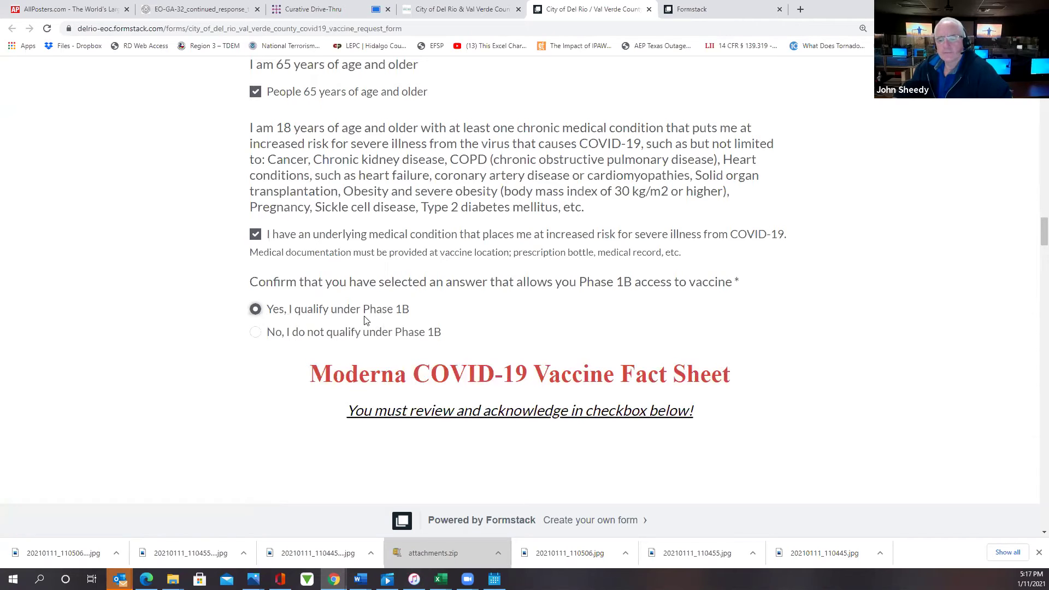
pyautogui.scroll(-2, 489, 314)
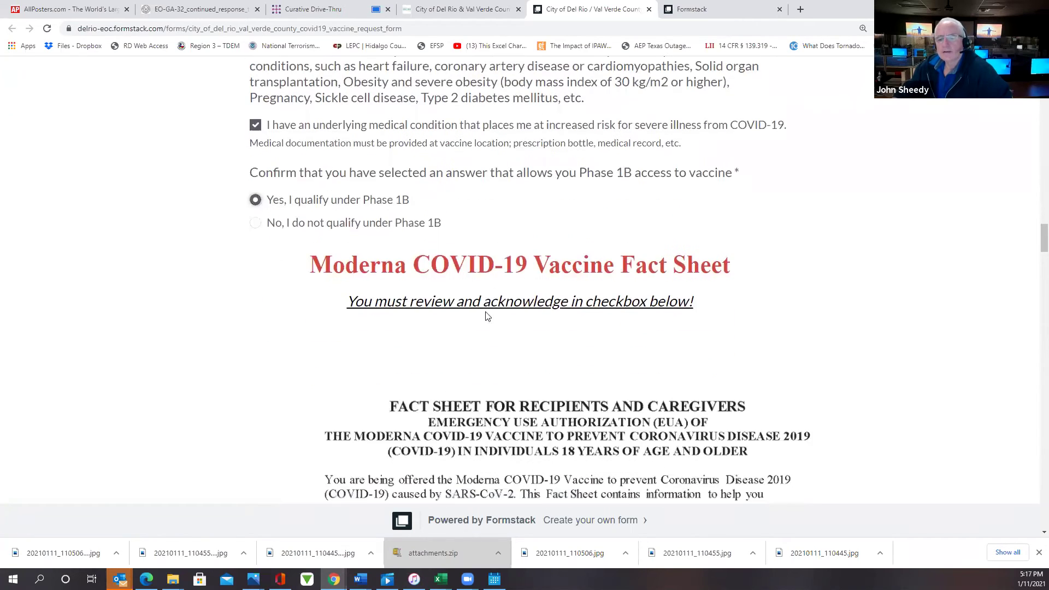
# Review the Moderna COVID-19 Vaccine Fact Sheet from its heading through page 5, down to the acknowledgement questions.
pyautogui.scroll(-1, 516, 287)
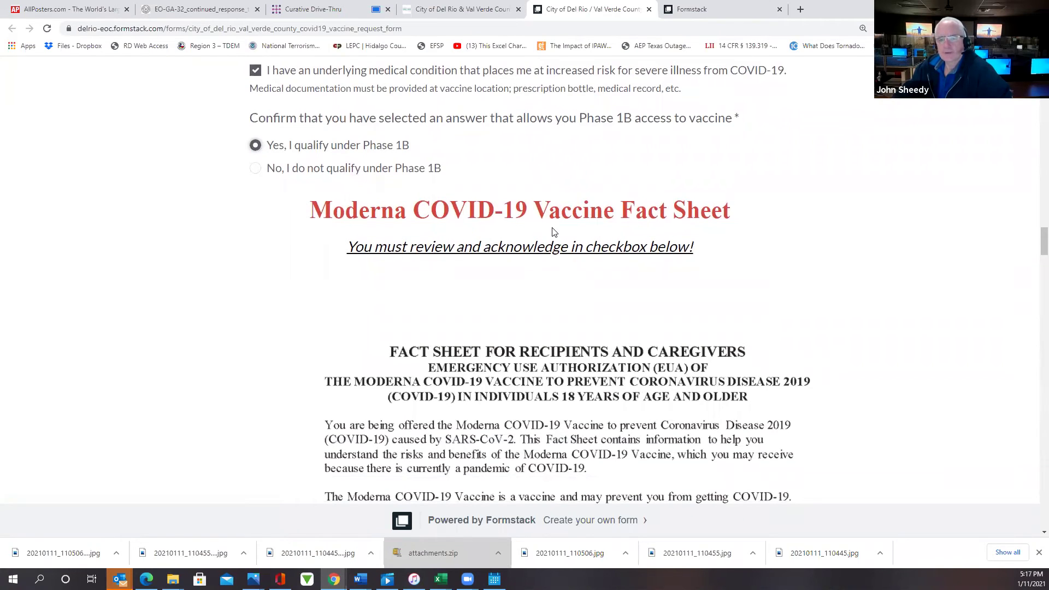
pyautogui.scroll(-5, 553, 230)
pyautogui.scroll(2, 513, 228)
pyautogui.scroll(-10, 513, 228)
pyautogui.scroll(-7, 514, 232)
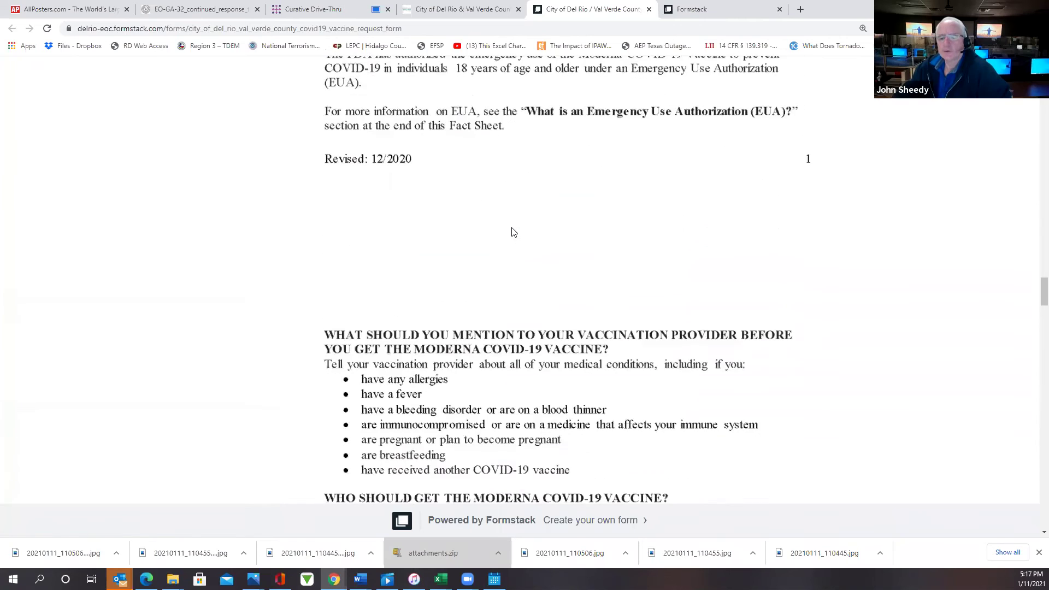
pyautogui.scroll(-2, 513, 231)
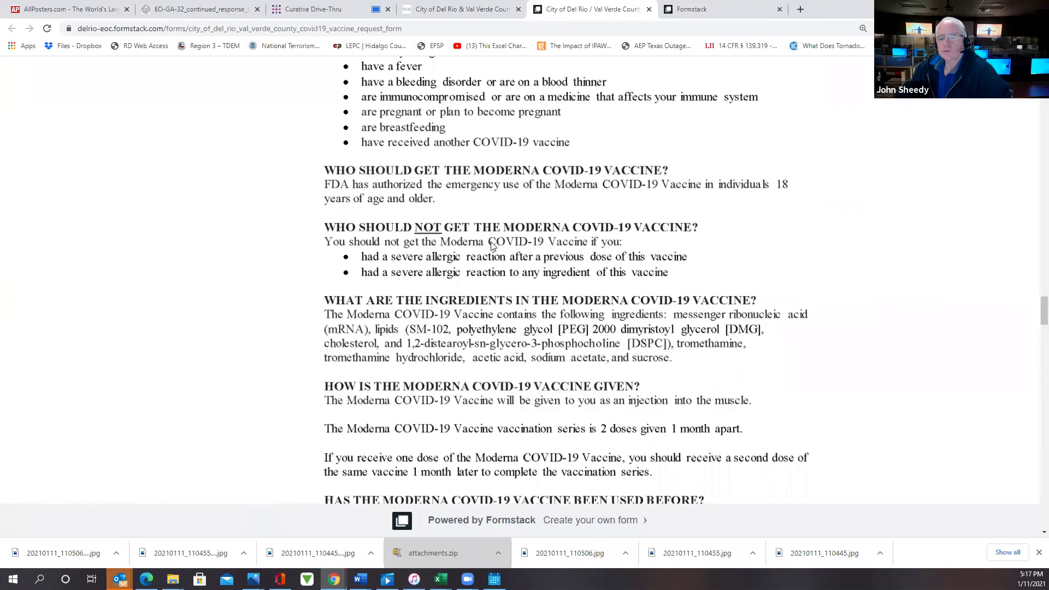
pyautogui.scroll(-12, 491, 245)
pyautogui.scroll(-14, 492, 245)
pyautogui.scroll(-14, 491, 248)
pyautogui.scroll(-17, 491, 248)
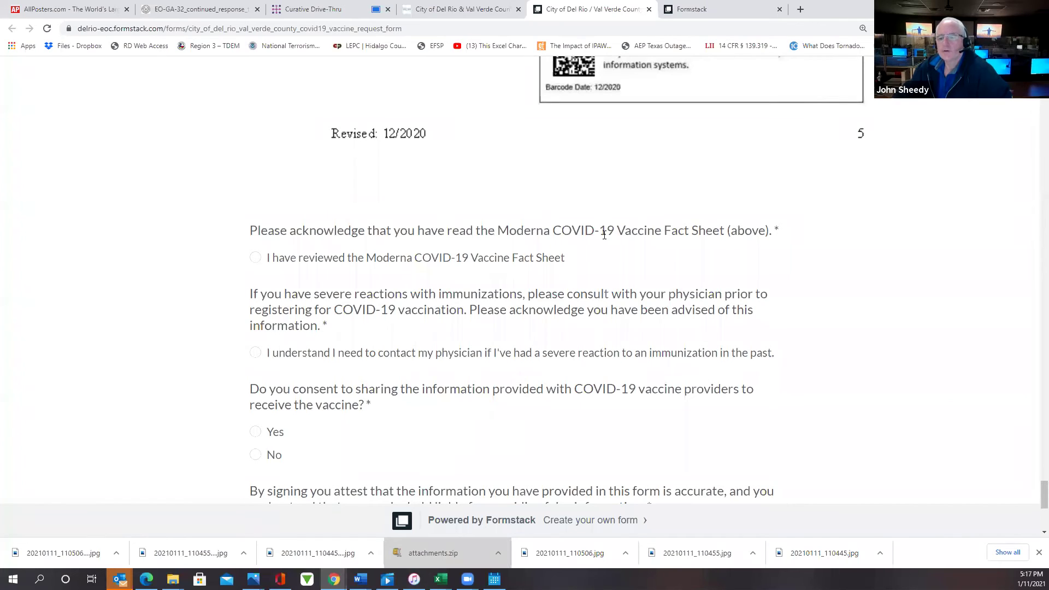
# Acknowledge the Moderna fact sheet and severe-reaction physician statements, and answer Yes to sharing information with COVID-19 vaccine providers.
pyautogui.click(255, 258)
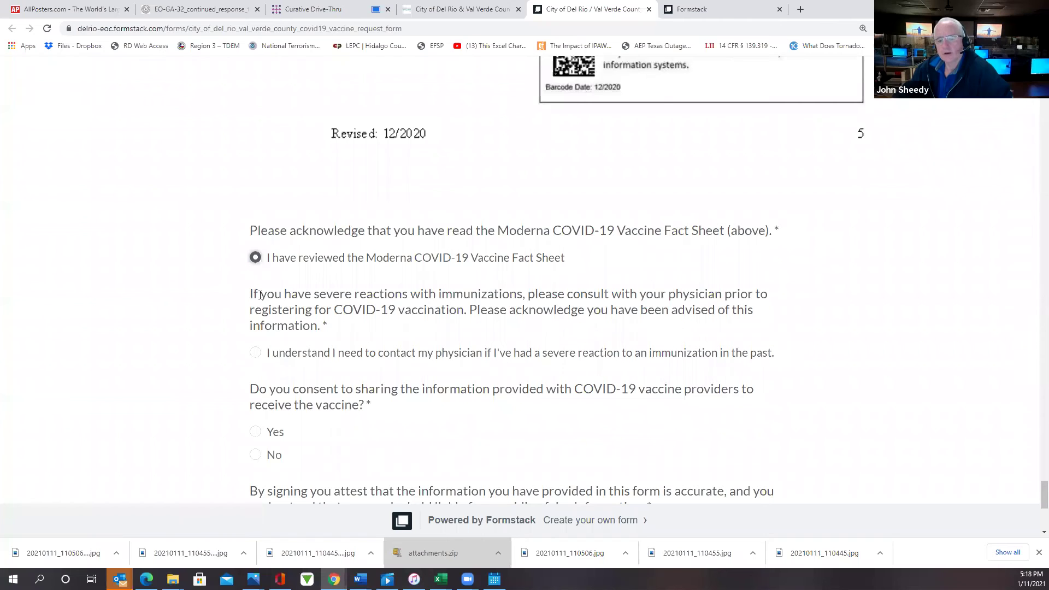
pyautogui.click(255, 352)
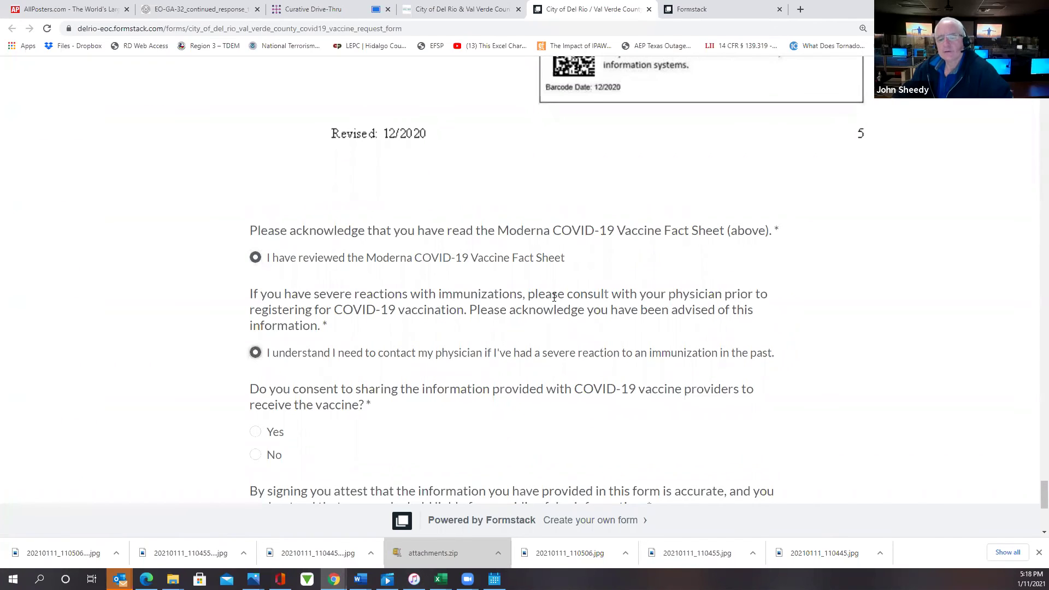
pyautogui.scroll(-2, 874, 397)
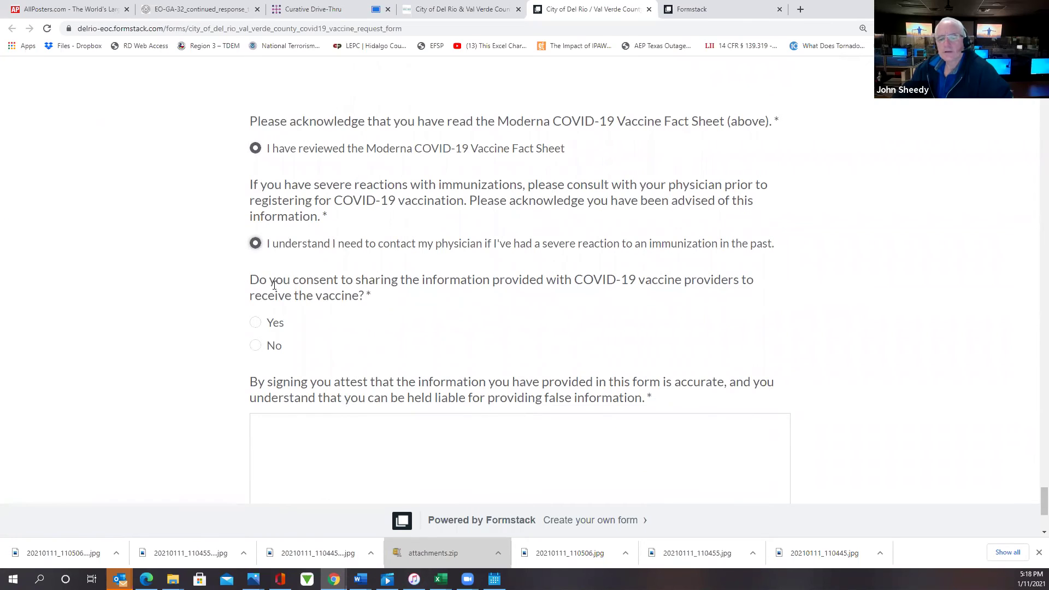
pyautogui.click(257, 324)
# Draw a freehand signature attesting that the information is accurate, and submit the vaccine request form.
pyautogui.scroll(-4, 351, 314)
pyautogui.moveTo(370, 306); pyautogui.dragTo(372, 290)
pyautogui.moveTo(376, 246)
pyautogui.mouseDown()
pyautogui.moveTo(423, 286)
pyautogui.moveTo(431, 277)
pyautogui.mouseUp()
pyautogui.moveTo(440, 239)
pyautogui.mouseDown()
pyautogui.moveTo(478, 242)
pyautogui.moveTo(556, 292)
pyautogui.moveTo(553, 249)
pyautogui.moveTo(592, 281)
pyautogui.mouseUp()
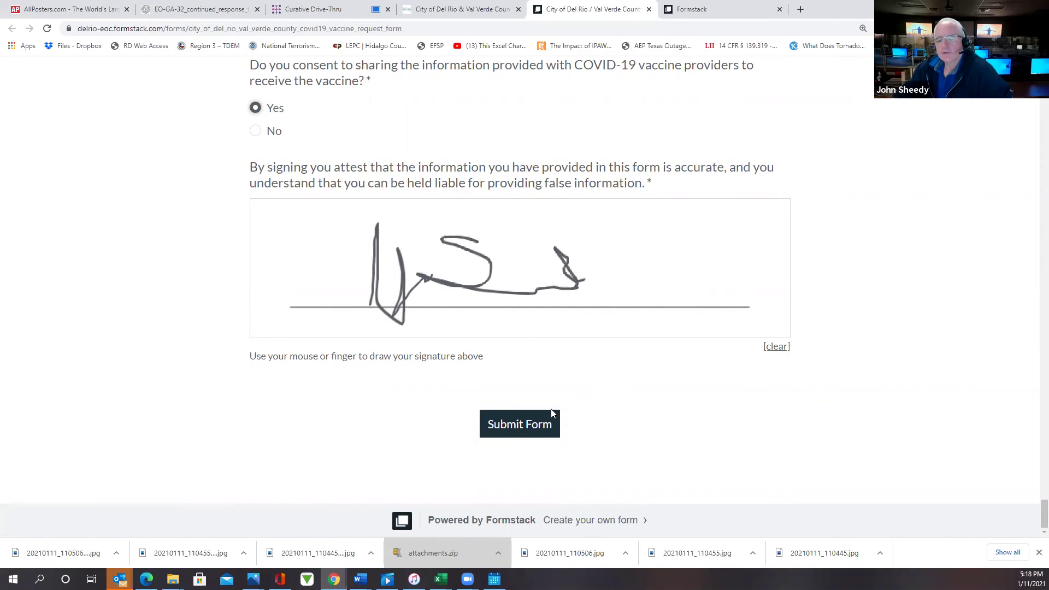
pyautogui.click(514, 426)
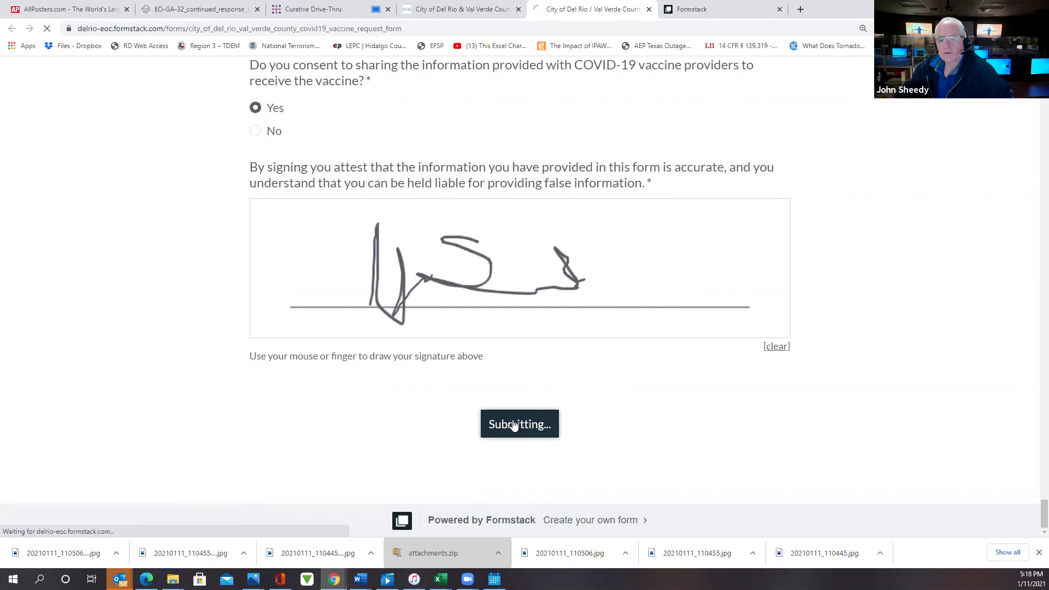
pyautogui.scroll(-1, 436, 332)
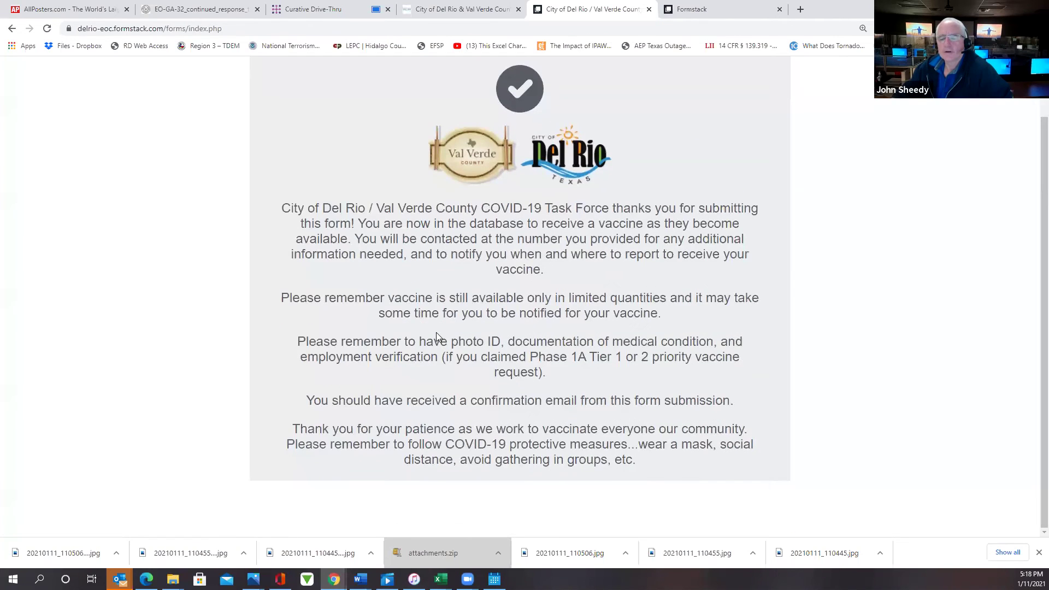